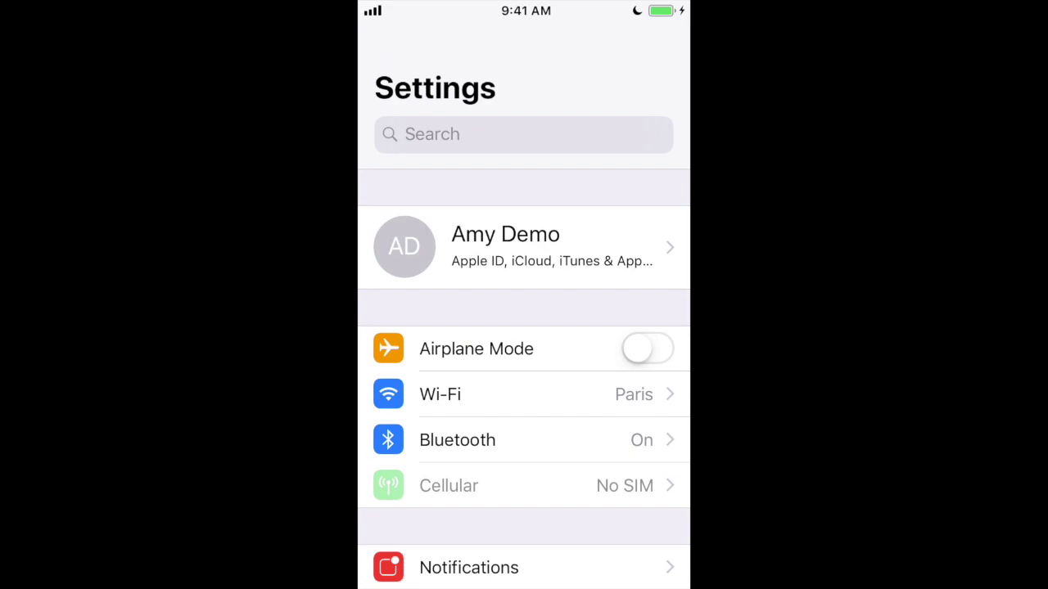
Turn off iCloud Photos under Apple ID > iCloud > Photos in iOS Settings.
left_click(524, 246)
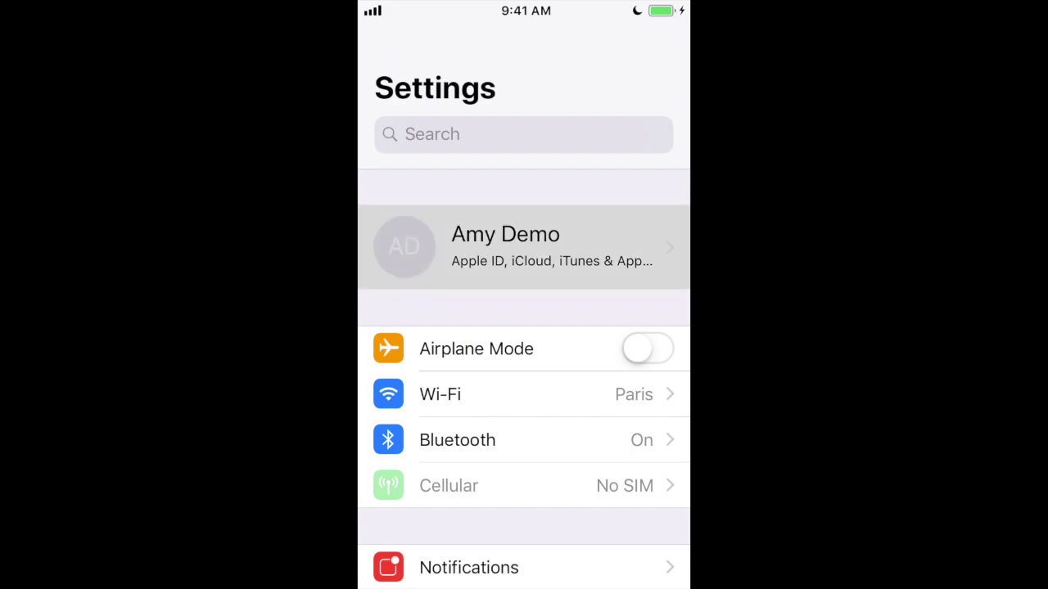
left_click(524, 449)
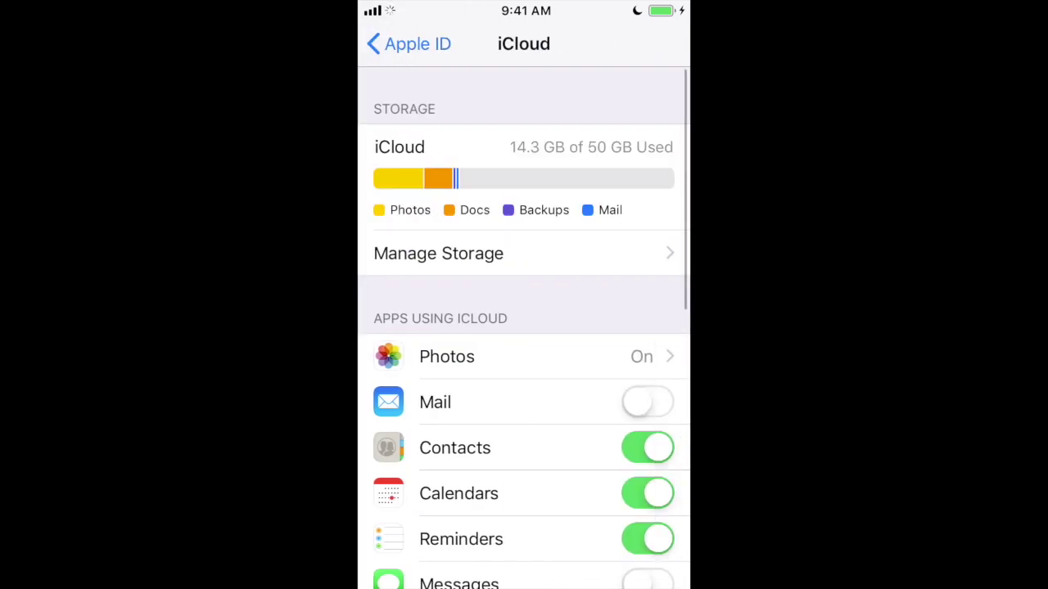
left_click(524, 356)
left_click(646, 146)
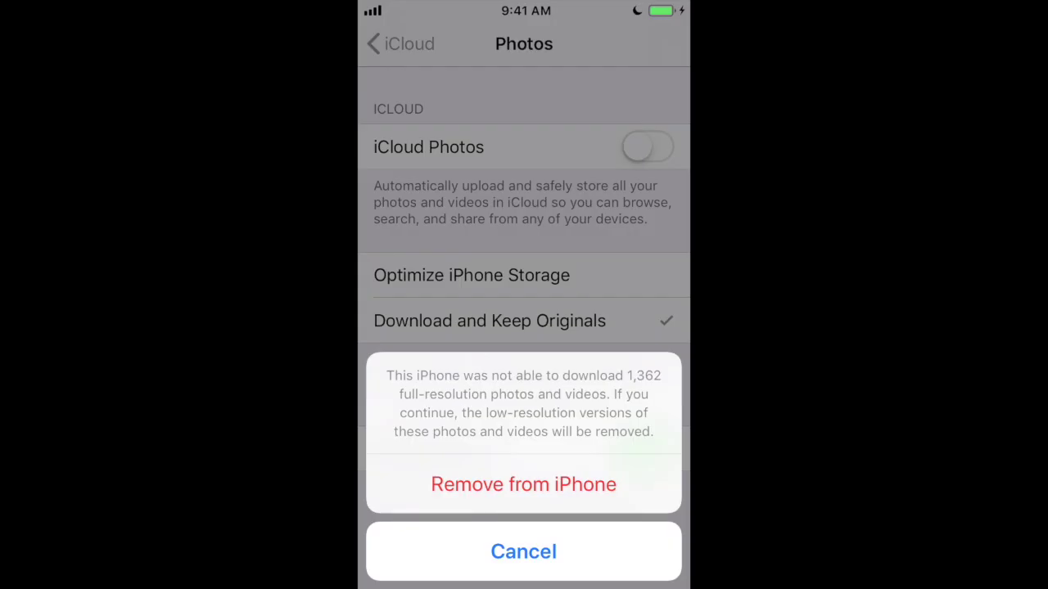
Accept removing the low-resolution photo copies from the iPhone.
left_click(736, 450)
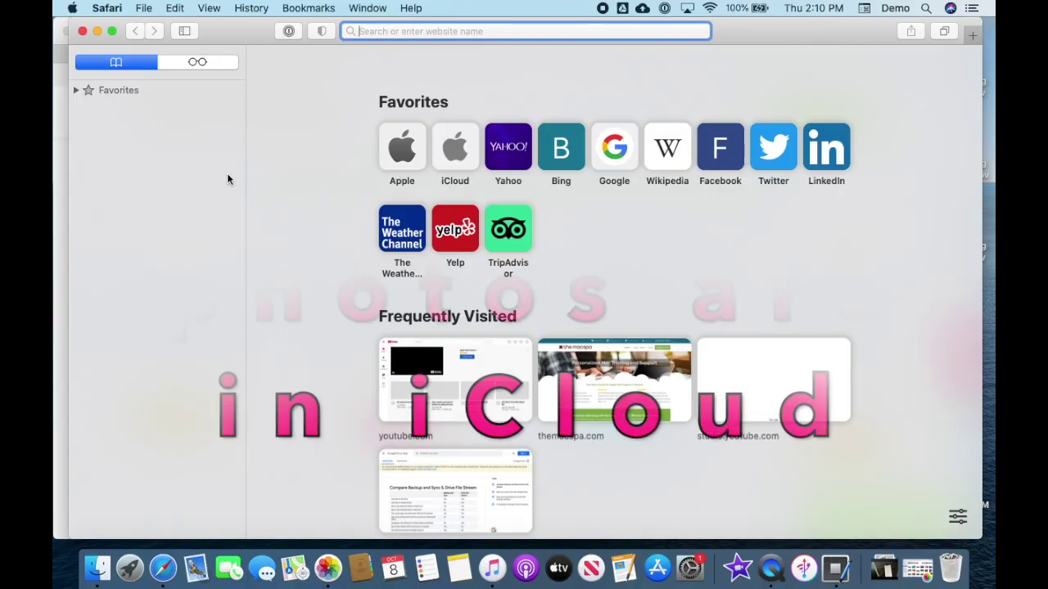
Load icloud.com, open Photos, and select all items with Edit > Select All.
left_click(456, 146)
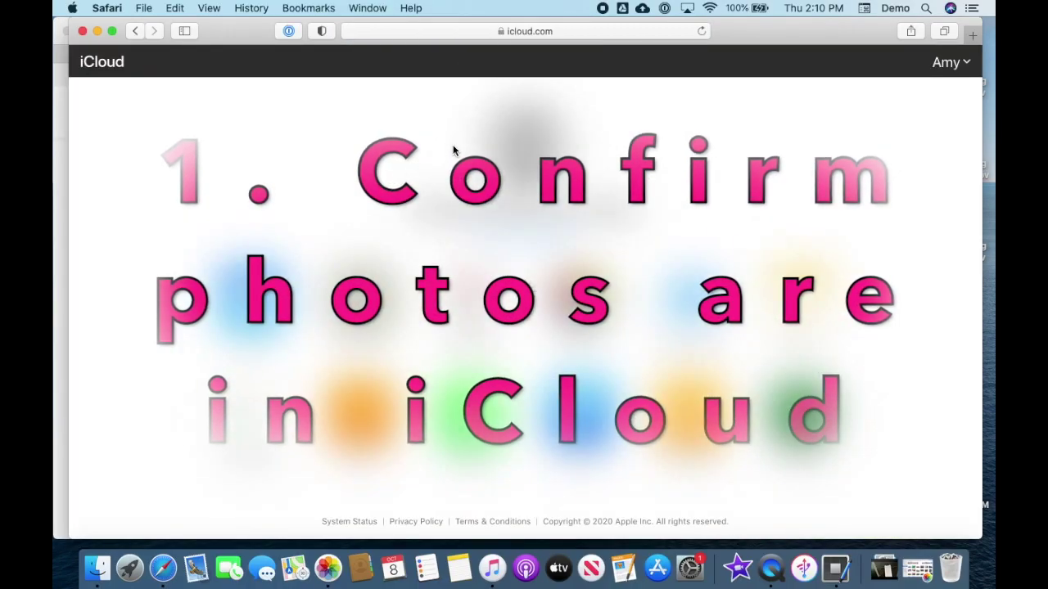
left_click(588, 302)
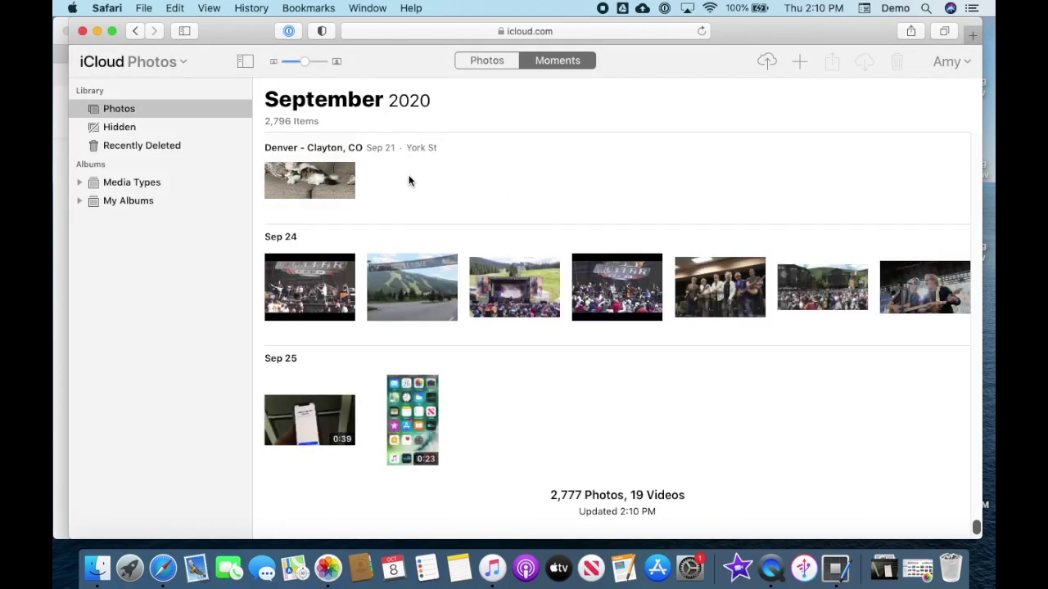
left_click(174, 7)
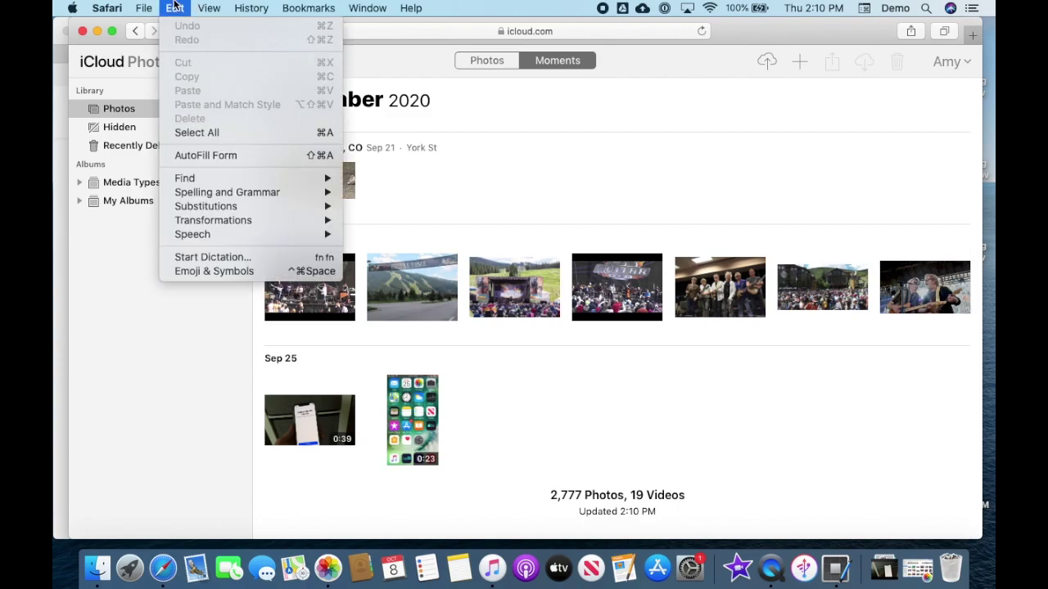
left_click(204, 134)
left_click(424, 272)
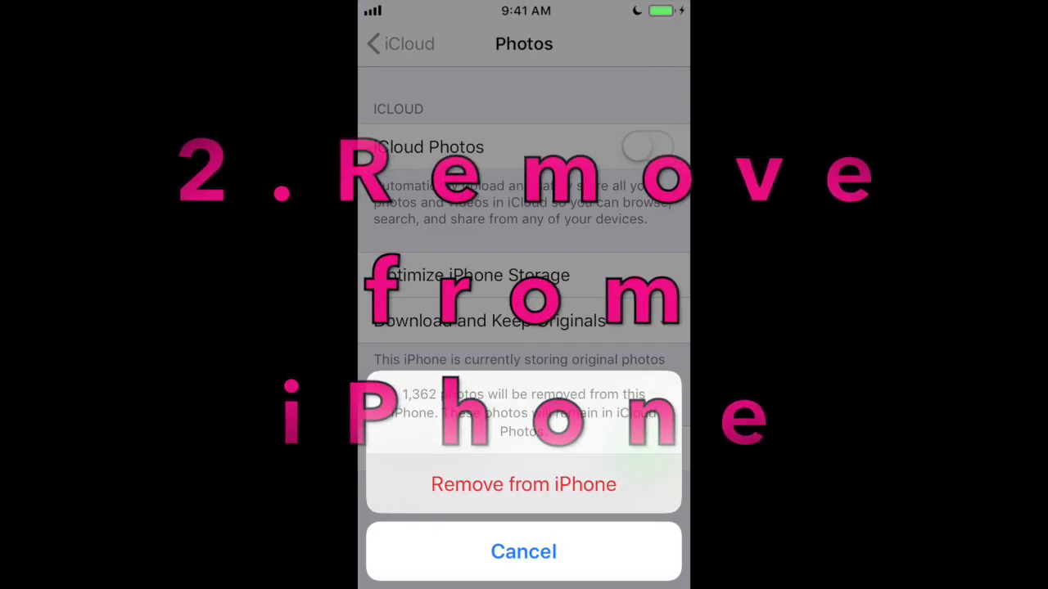
Confirm removing the 1,362 photos from the iPhone.
left_click(523, 484)
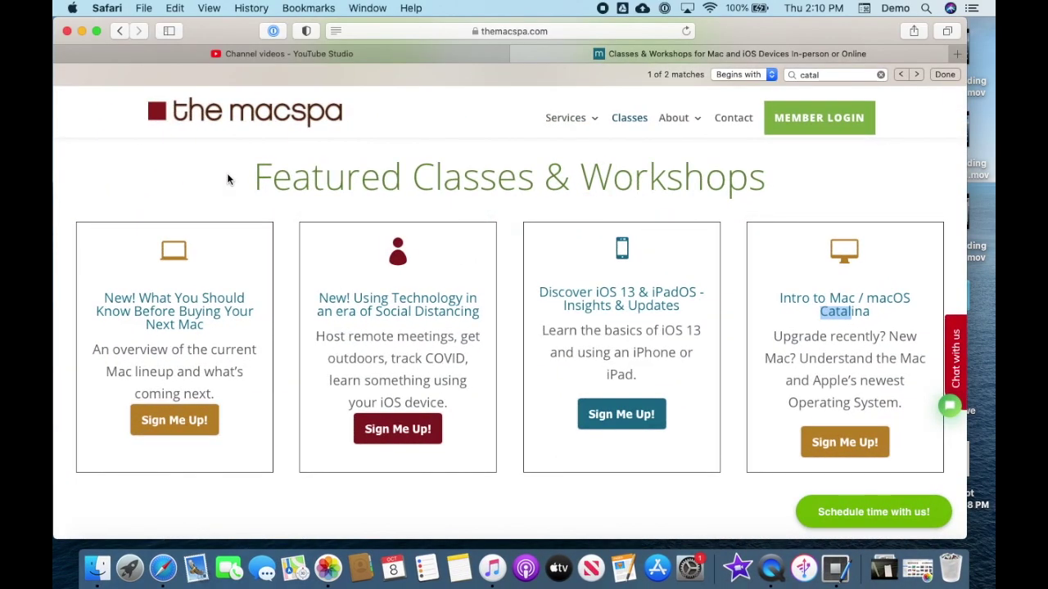
In a new Safari window, open iCloud Photos, select all 2,796 items, and scroll to the top.
key("super+n")
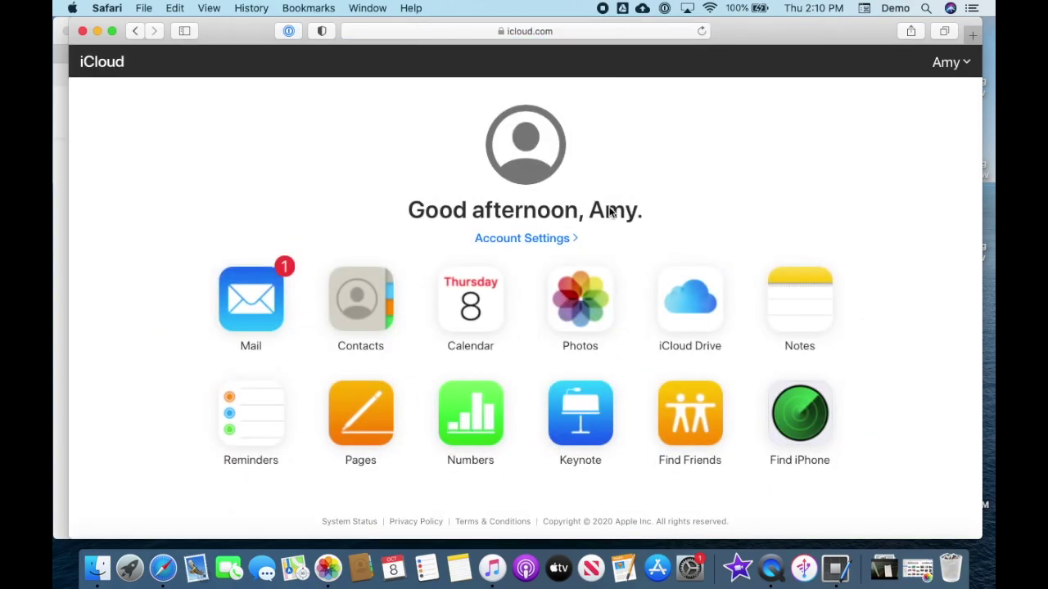
left_click(590, 300)
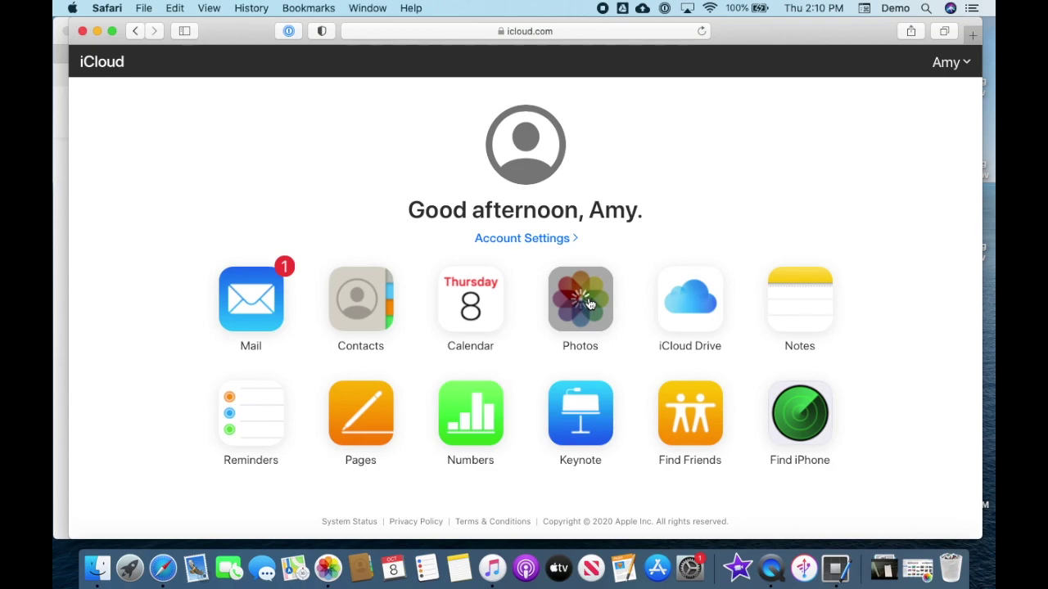
key("super+a")
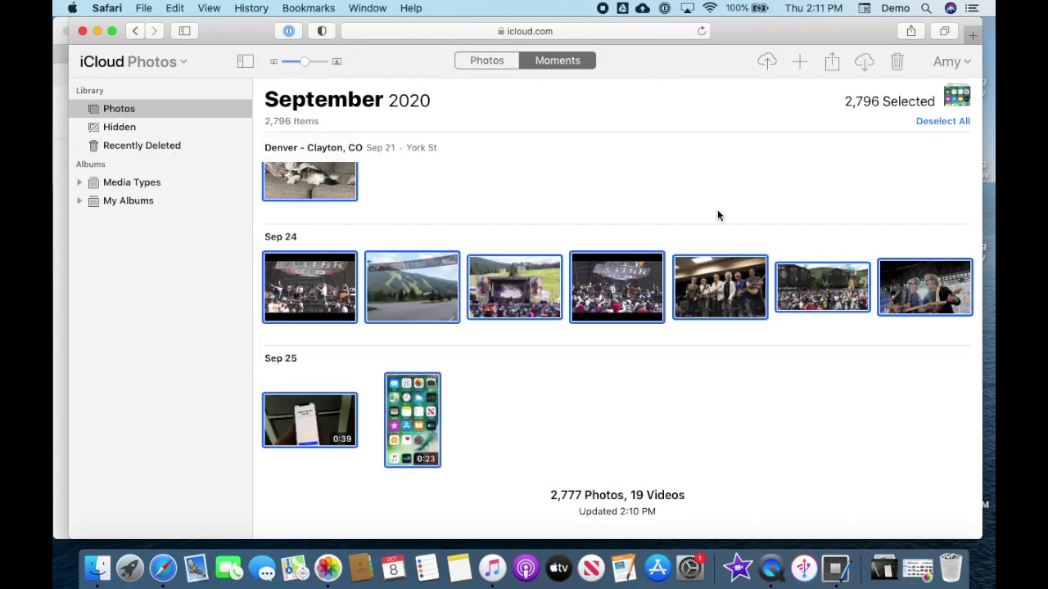
scroll(560, 292, "up", 5)
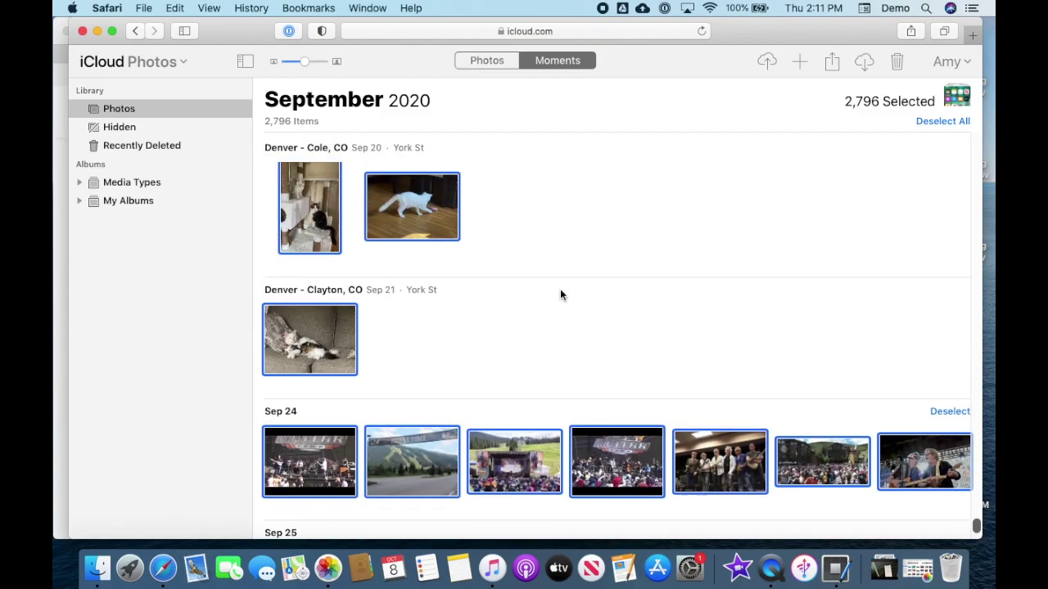
scroll(560, 291, "up", 10)
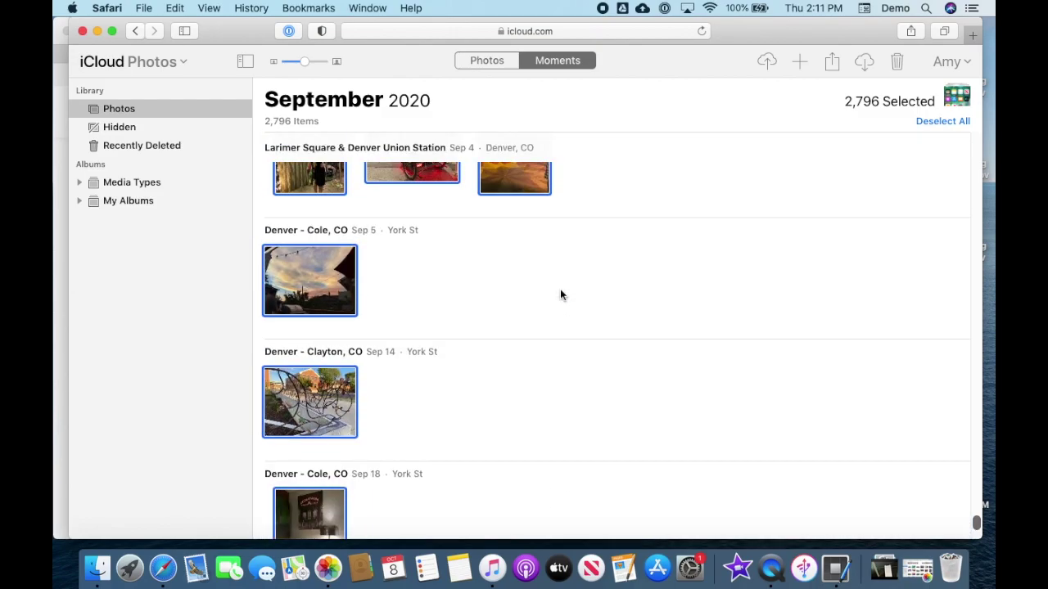
scroll(560, 293, "up", 15)
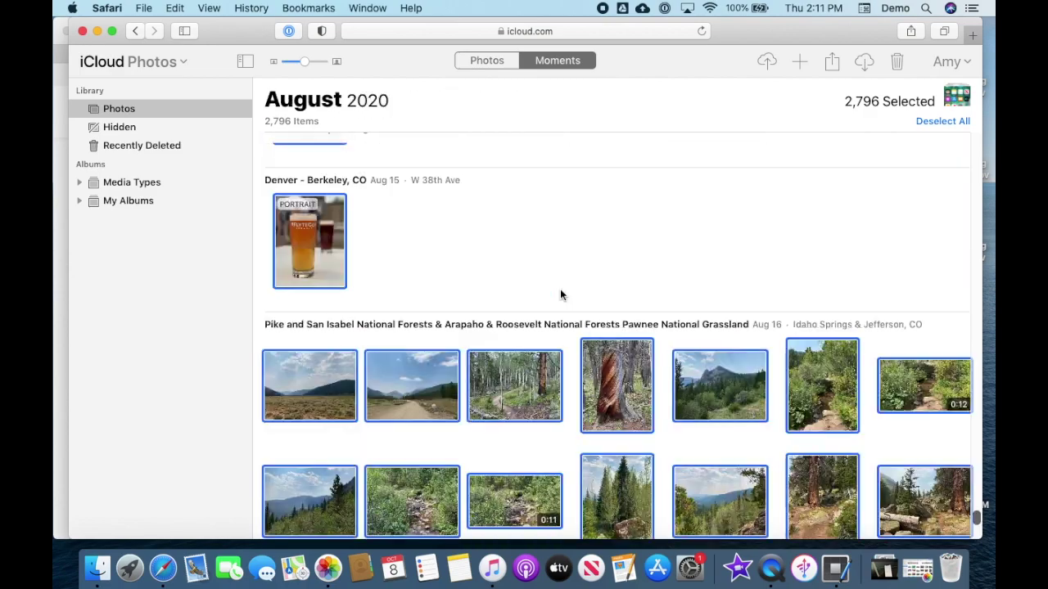
scroll(560, 293, "up", 15)
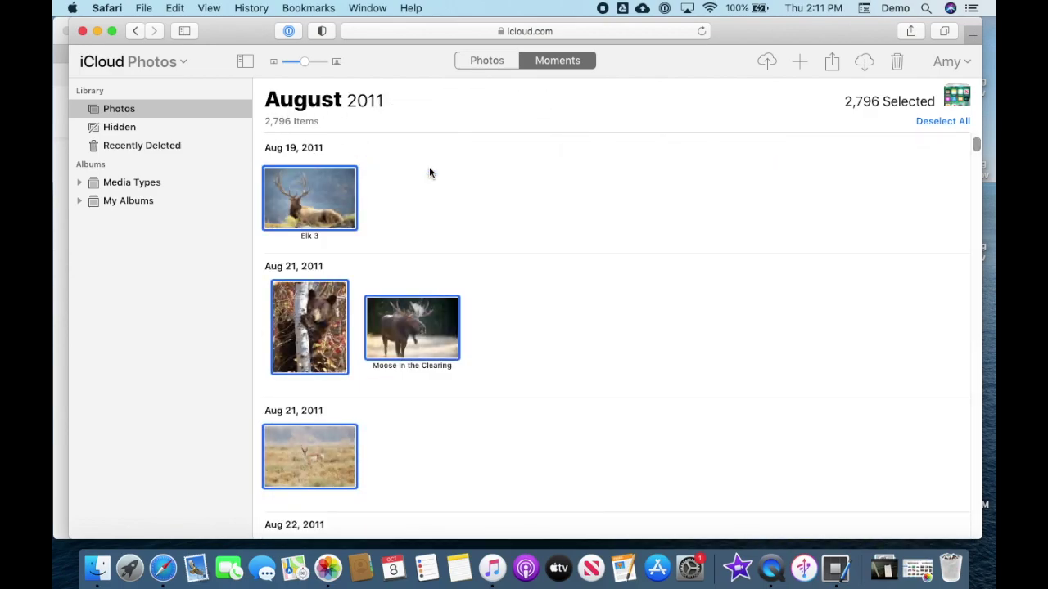
Clear the selection, select the Elk 3 photo, then select all 678 loaded photos.
left_click(423, 166)
left_click(326, 187)
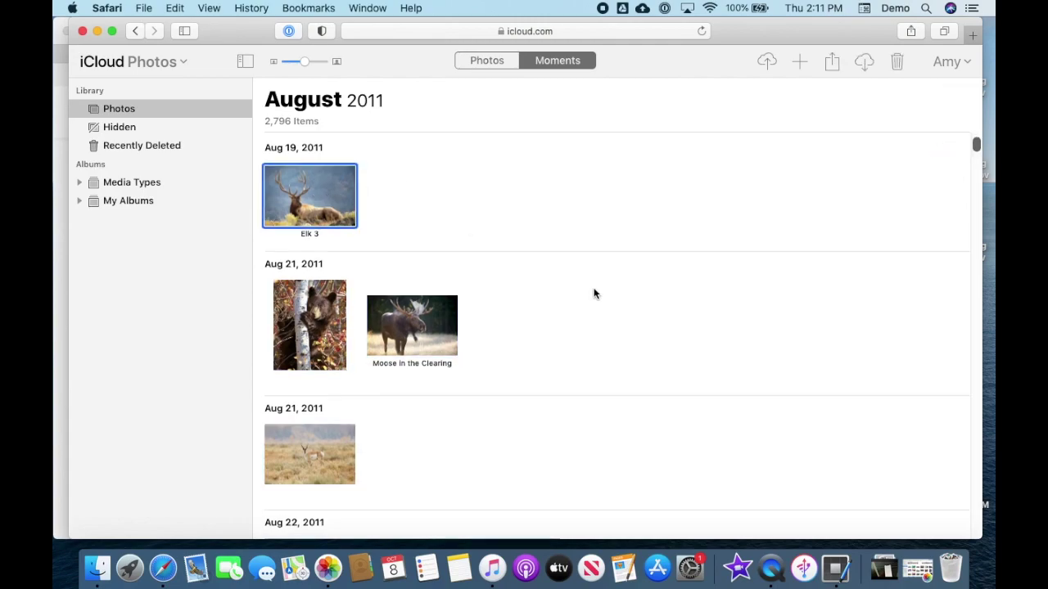
scroll(592, 292, "down", 5)
scroll(595, 293, "down", 15)
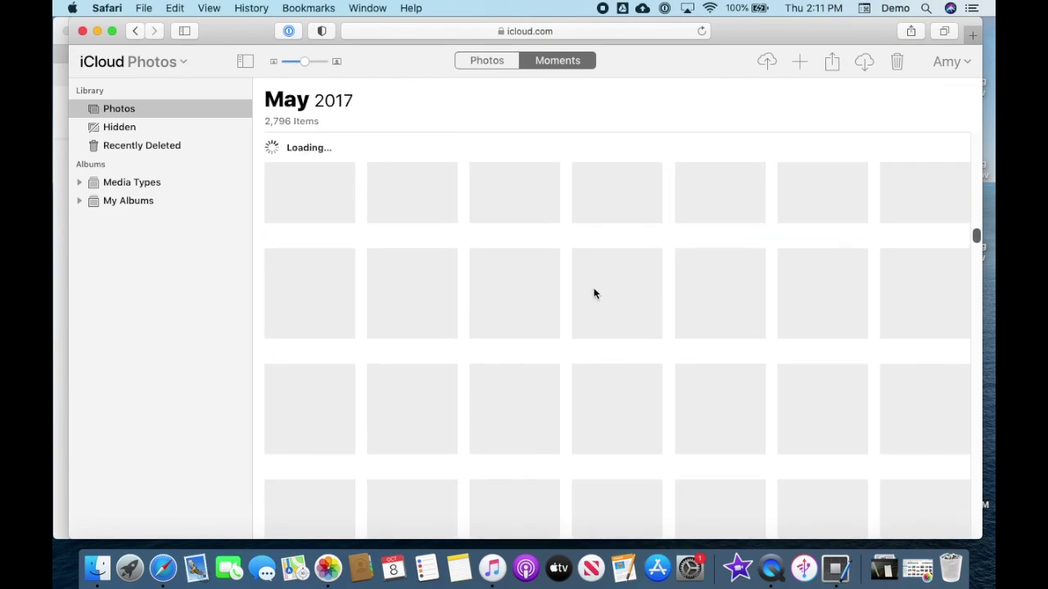
scroll(595, 294, "down", 3)
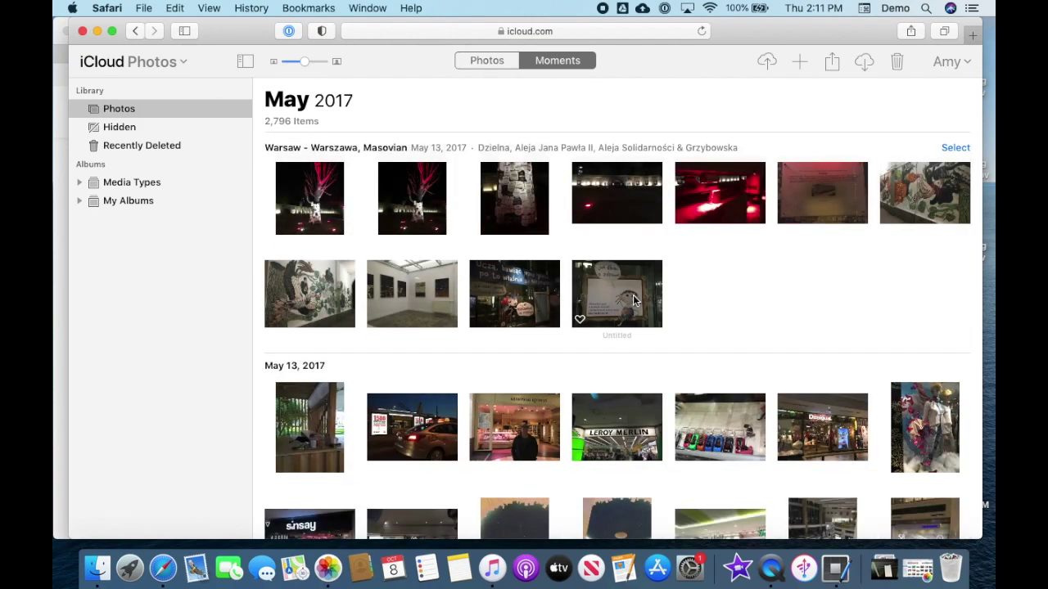
key("super+a")
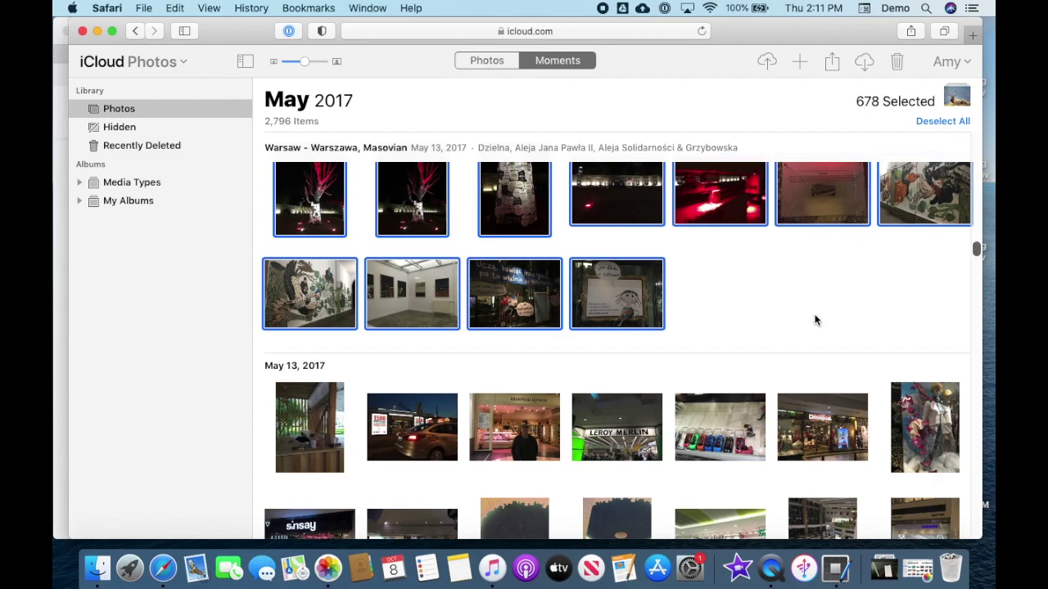
scroll(815, 320, "down", 10)
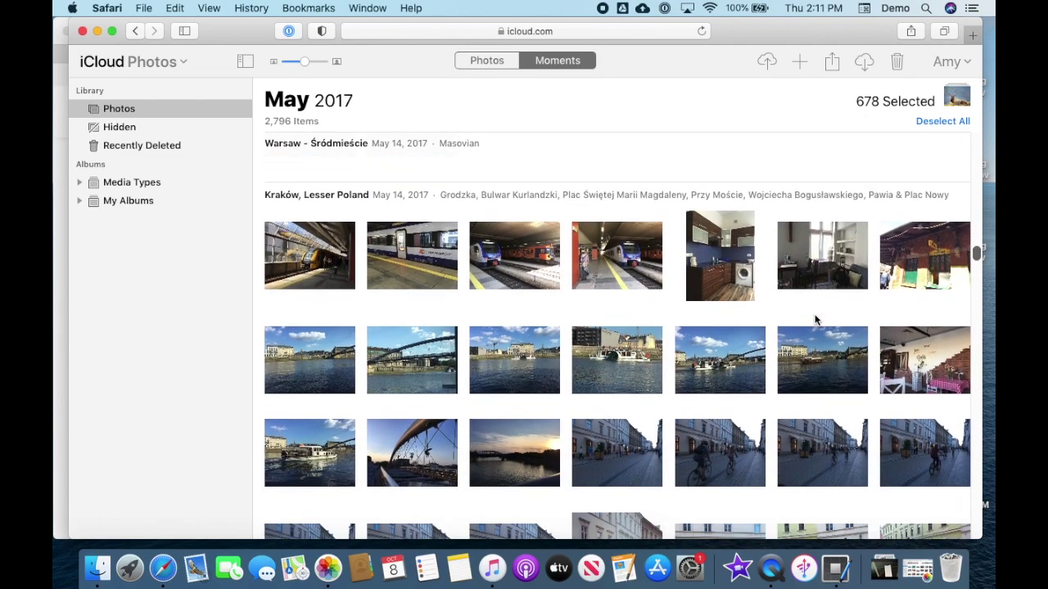
scroll(815, 320, "down", 5)
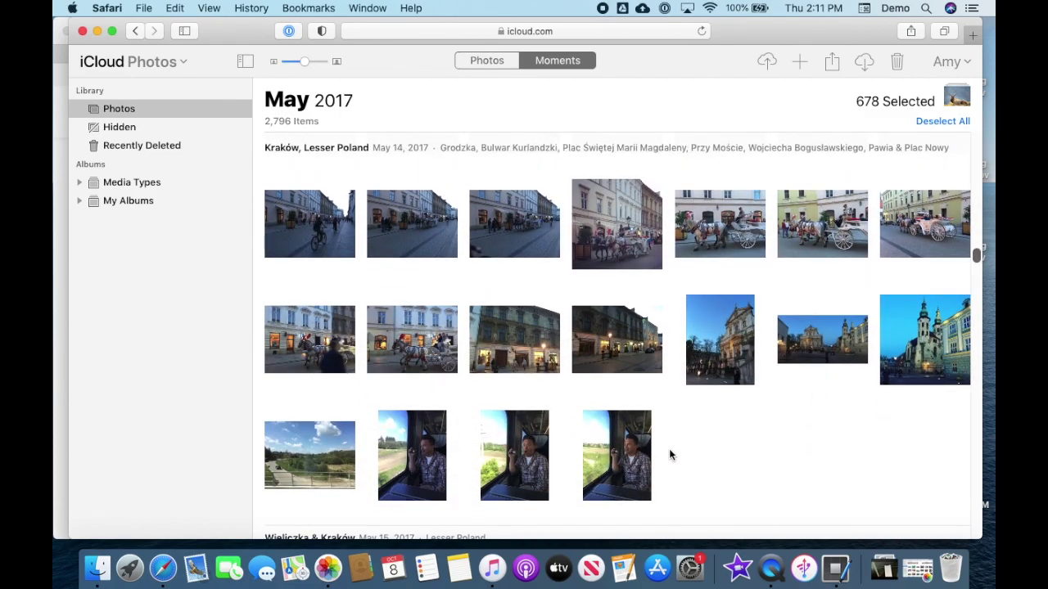
Extend the selection through Kraków and Paris to 929 photos, and download them as a zip.
left_click(639, 449, "shift")
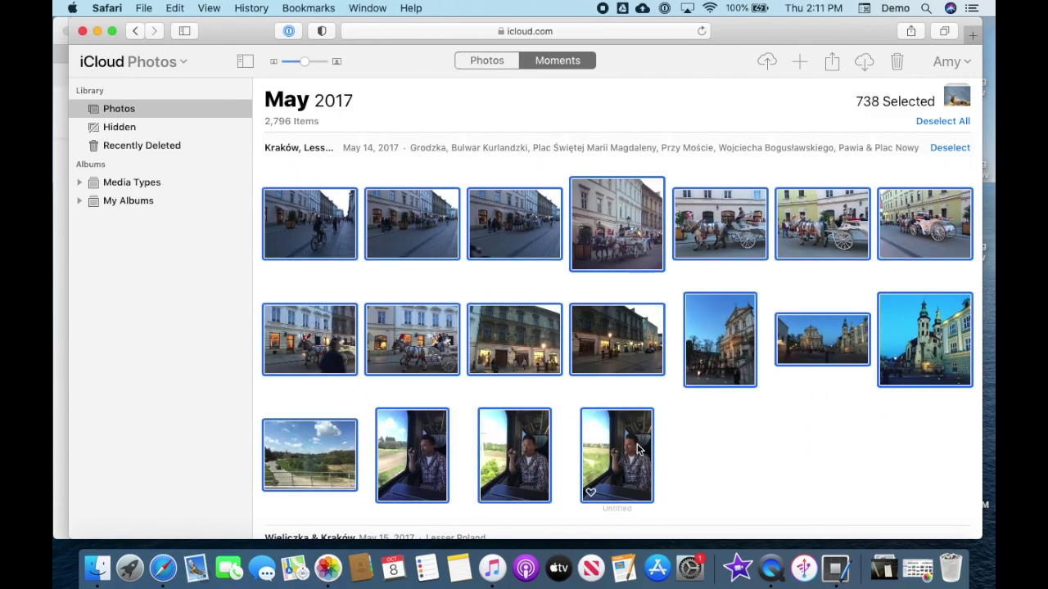
scroll(639, 449, "down", 15)
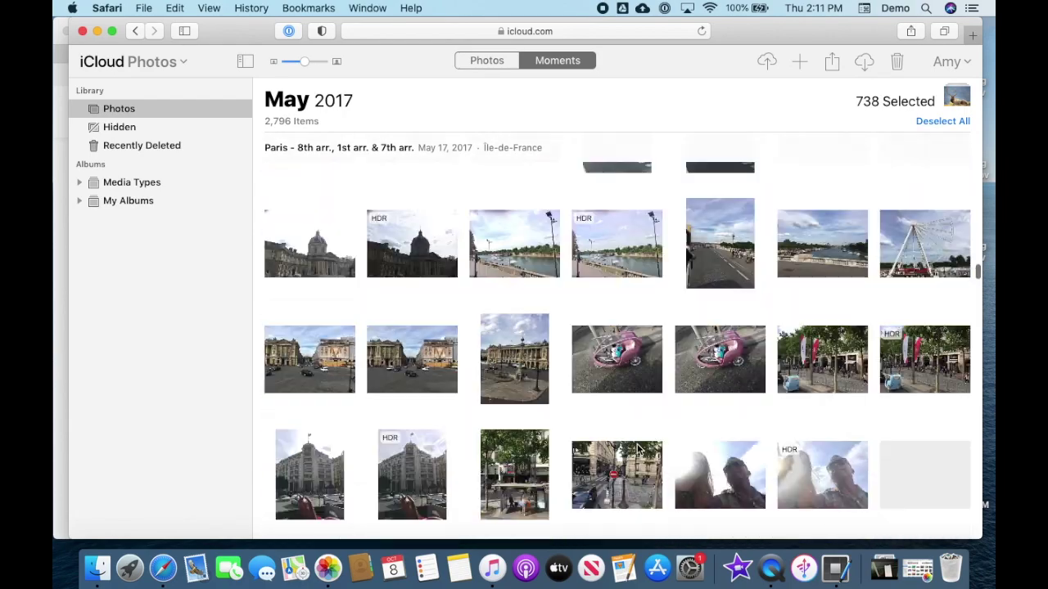
left_click(815, 509, "shift")
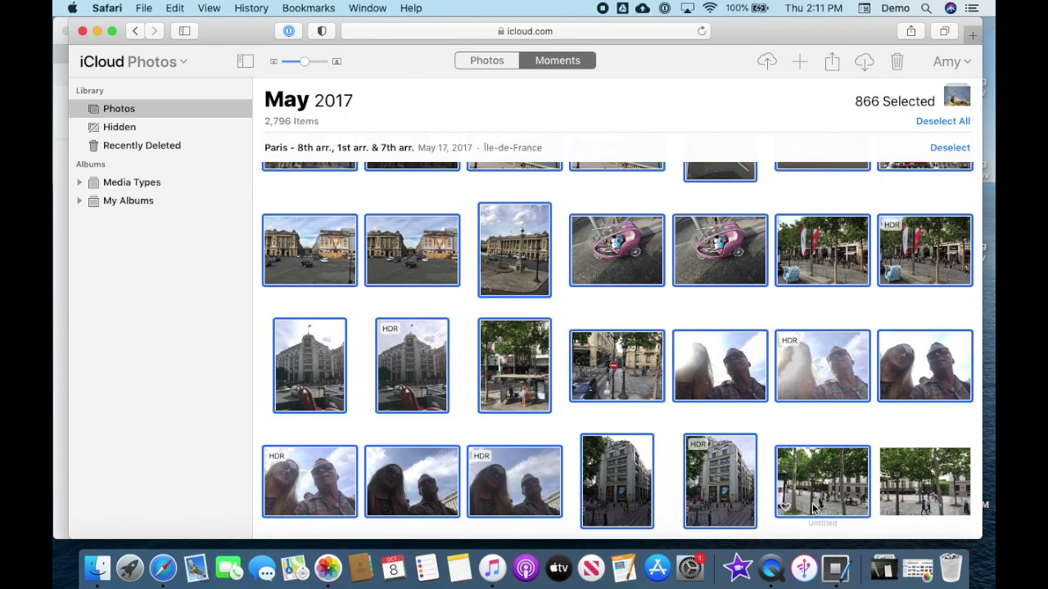
scroll(812, 504, "down", 15)
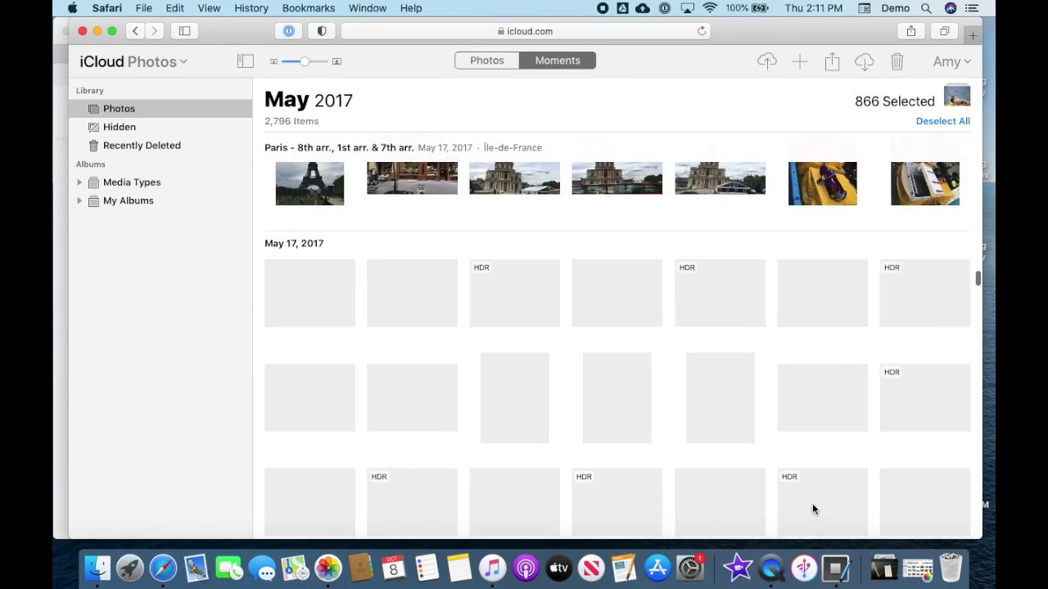
left_click(832, 338, "shift")
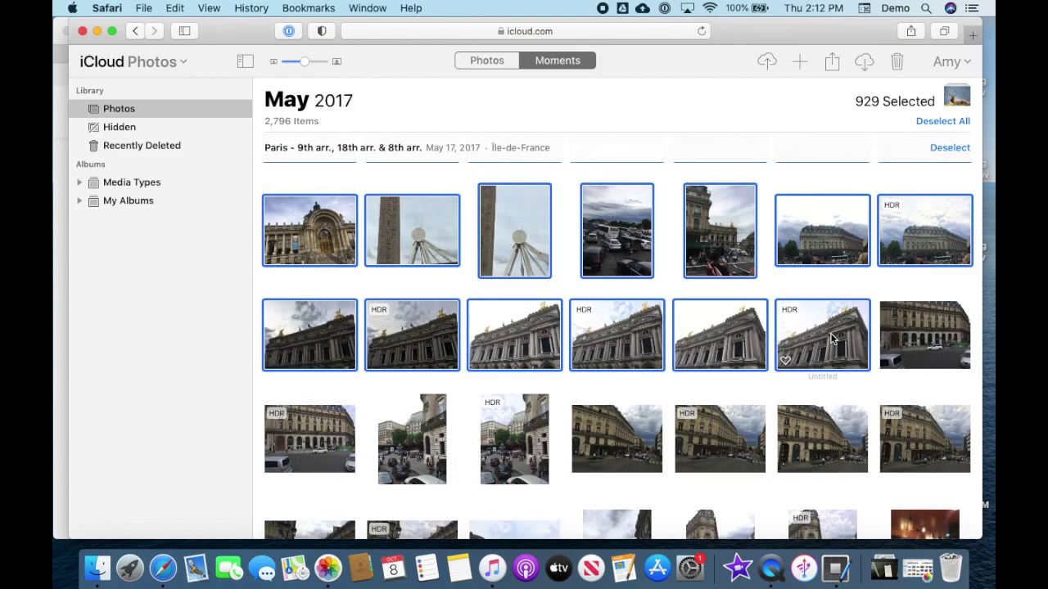
scroll(833, 338, "down", 4)
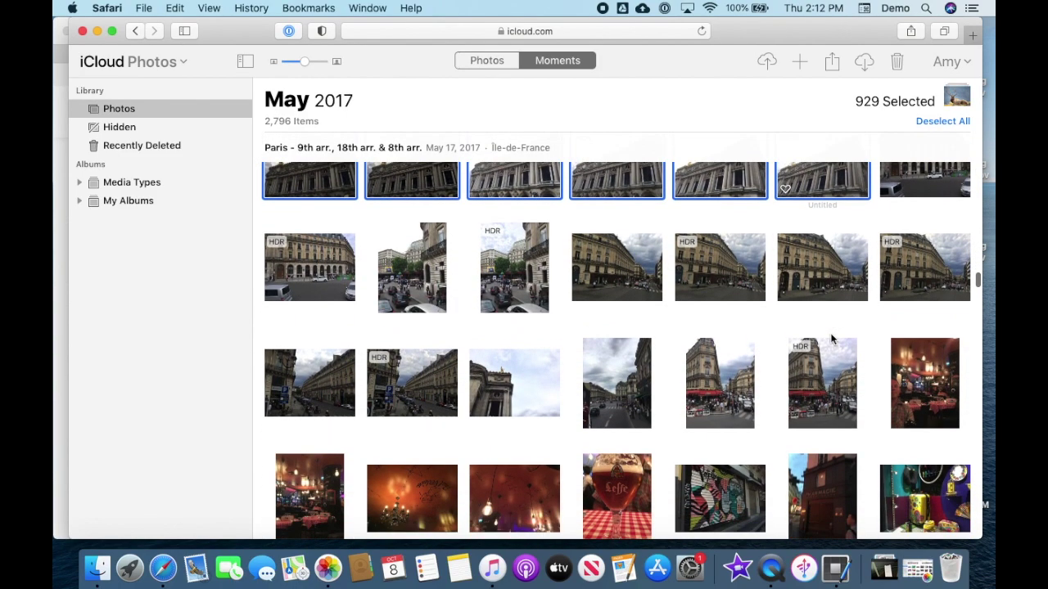
left_click(866, 72)
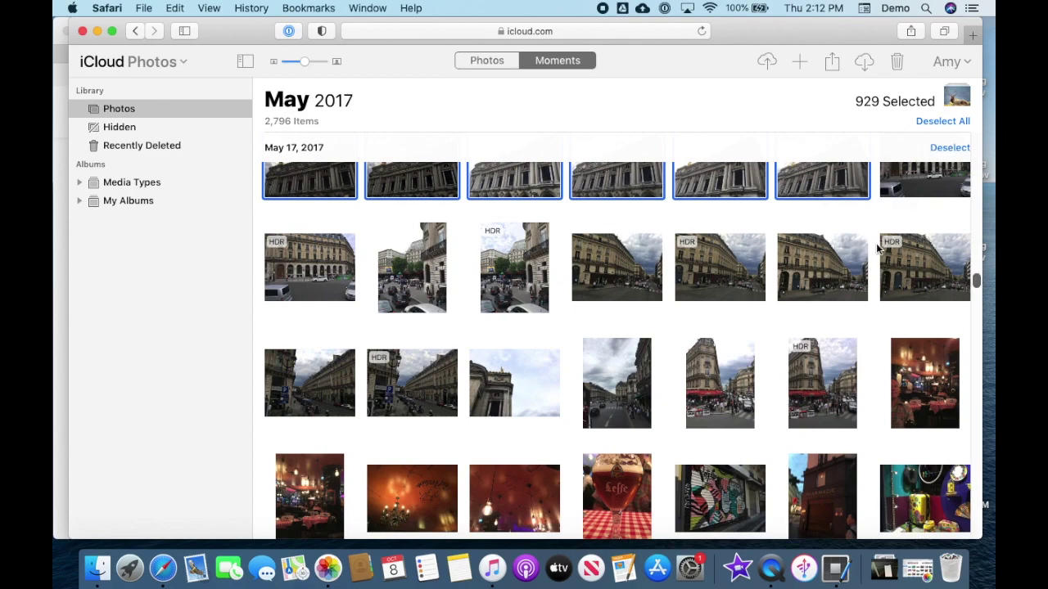
left_click(910, 191)
Check the zip's progress in the Dock's Downloads stack, then hide Safari.
scroll(897, 287, "down", 15)
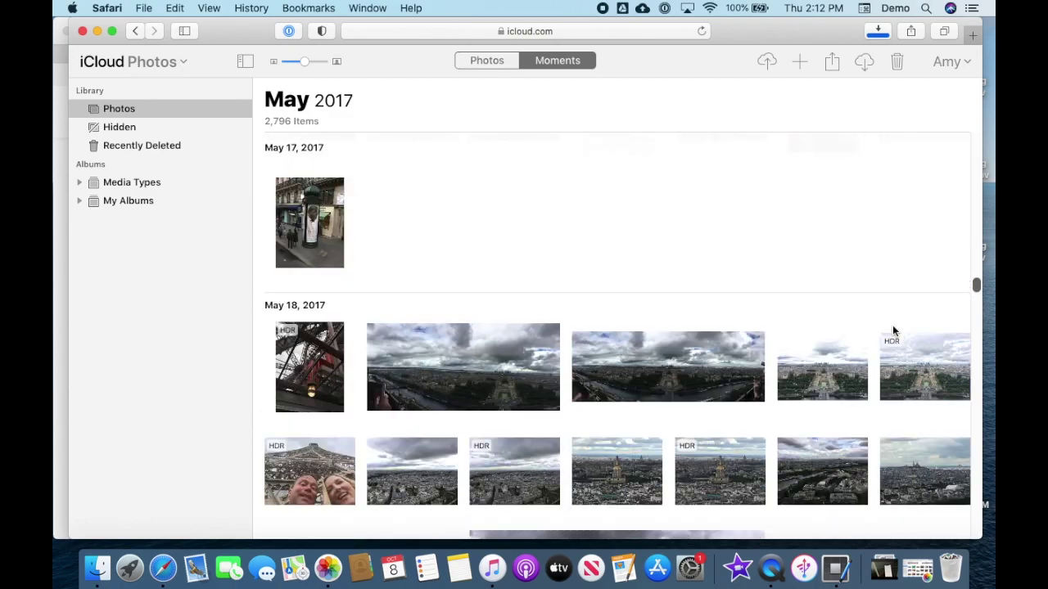
scroll(893, 330, "down", 20)
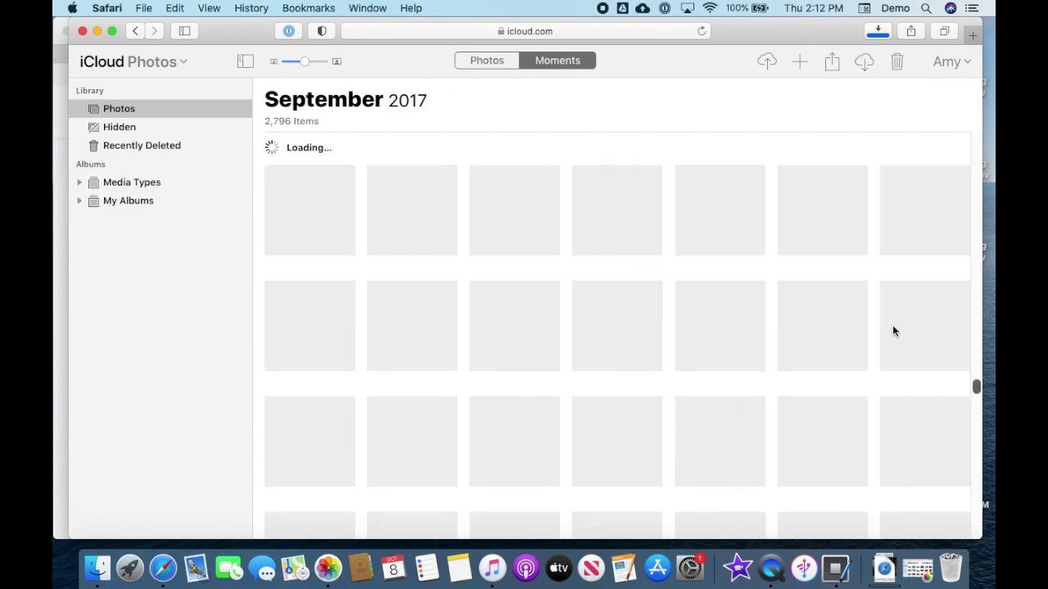
scroll(892, 325, "down", 3)
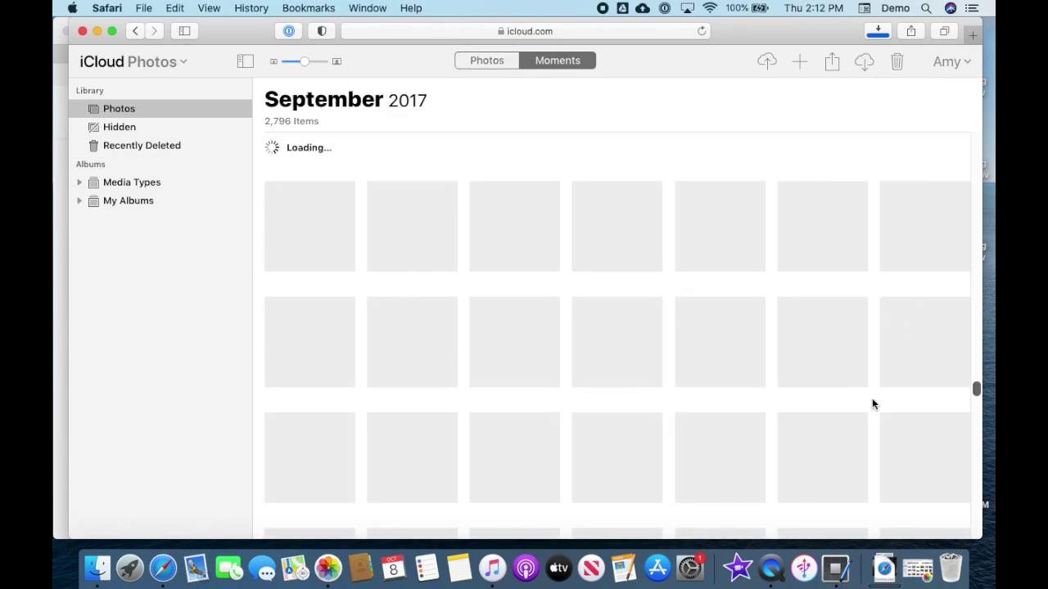
scroll(872, 404, "down", 3)
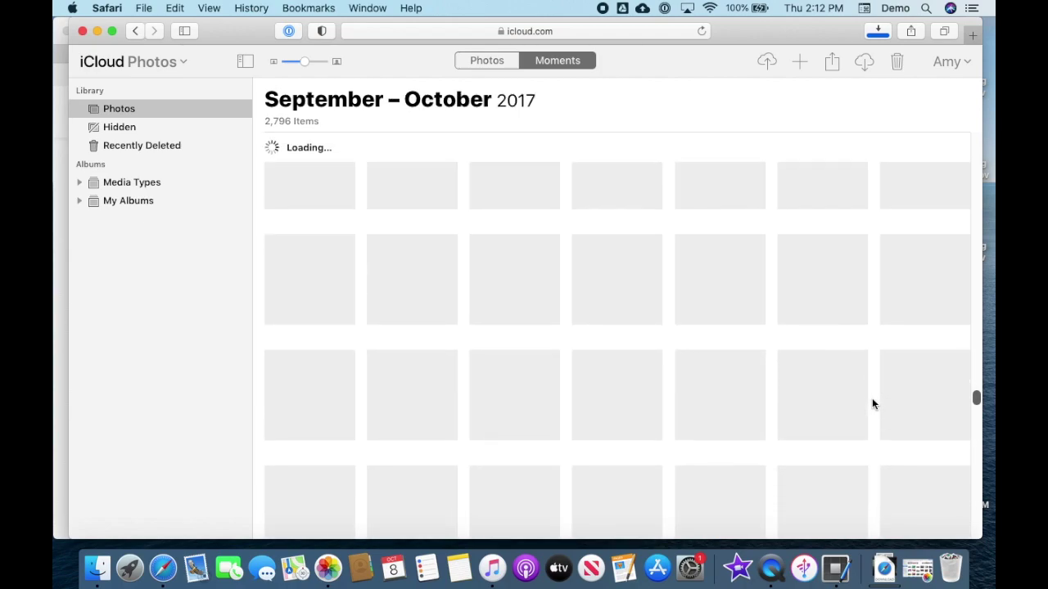
left_click(884, 569)
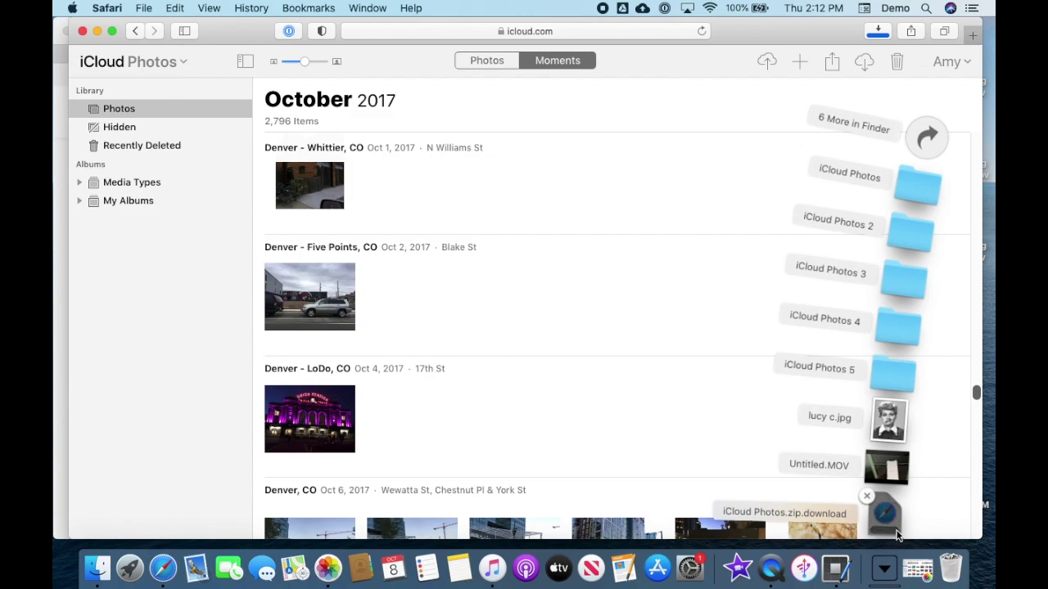
left_click(885, 567)
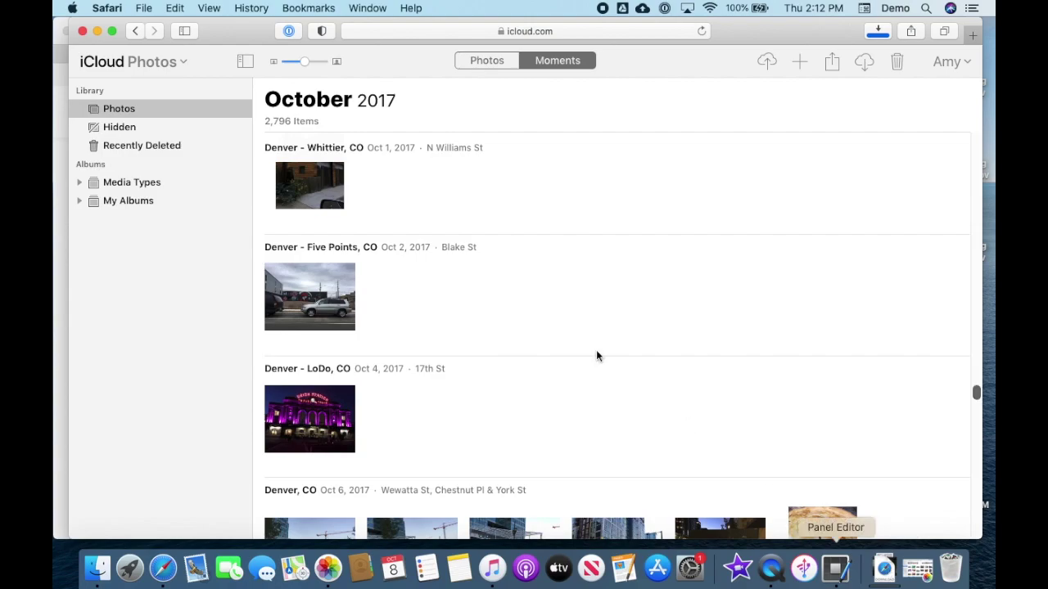
left_click(106, 8)
left_click(128, 159)
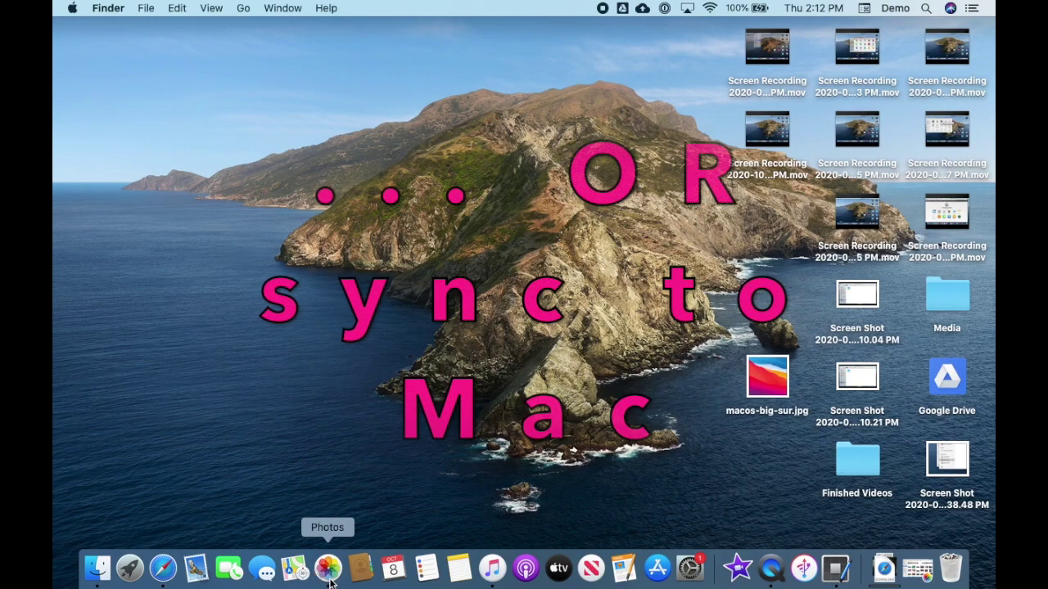
left_click(700, 578)
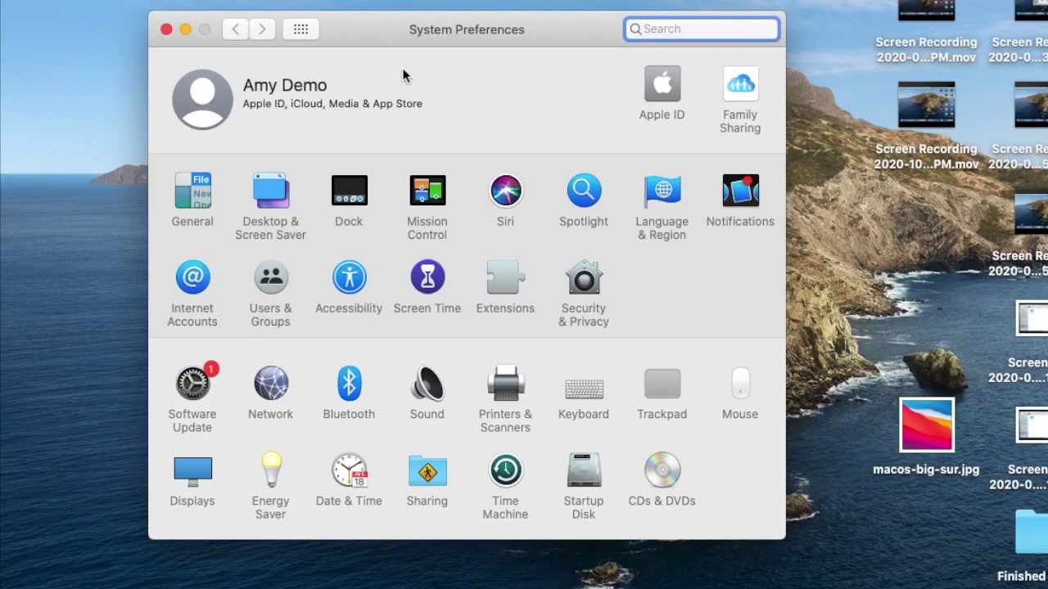
left_click(664, 94)
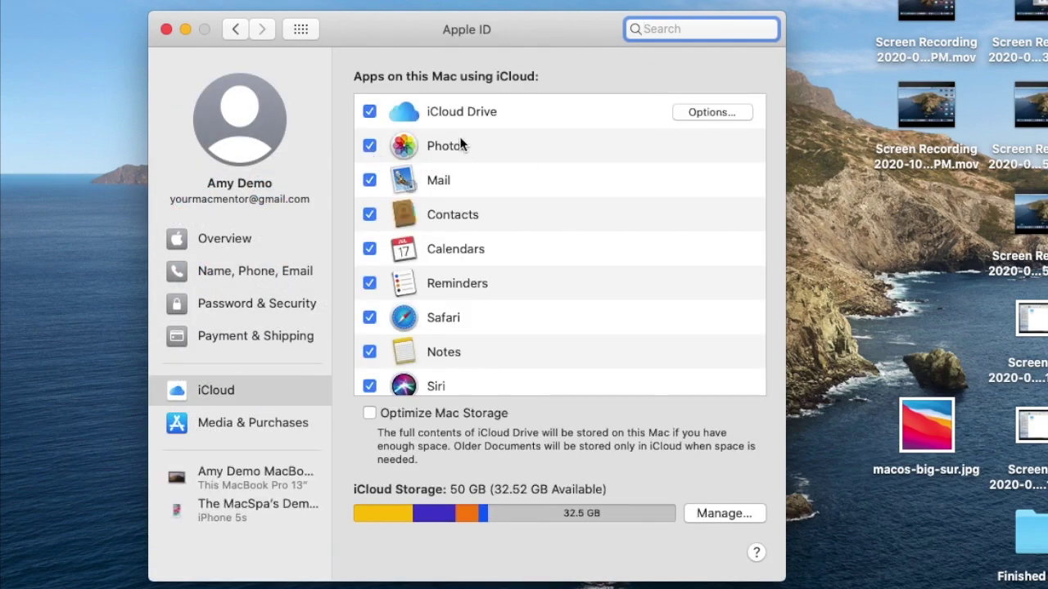
left_click(165, 30)
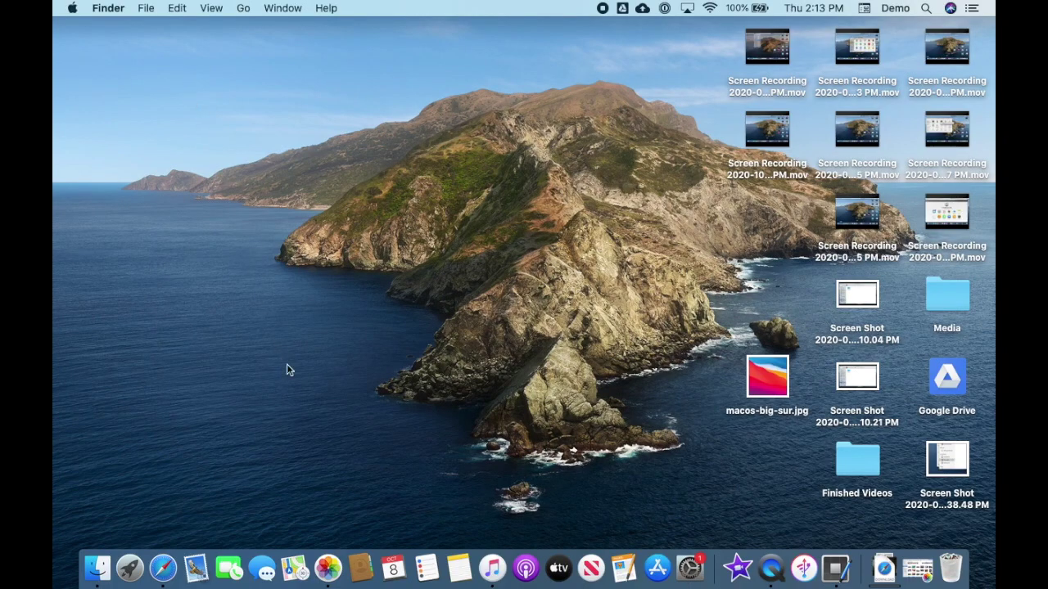
Launch Photos, review the Already Imported and 169 New Items lists, then go to the library.
left_click(325, 569)
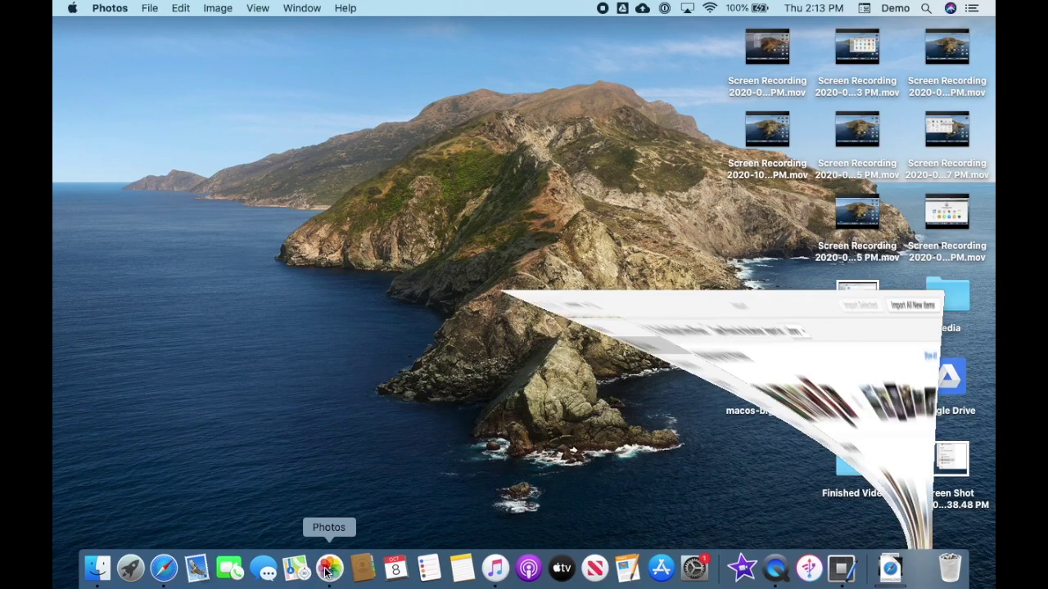
scroll(606, 361, "down", 15)
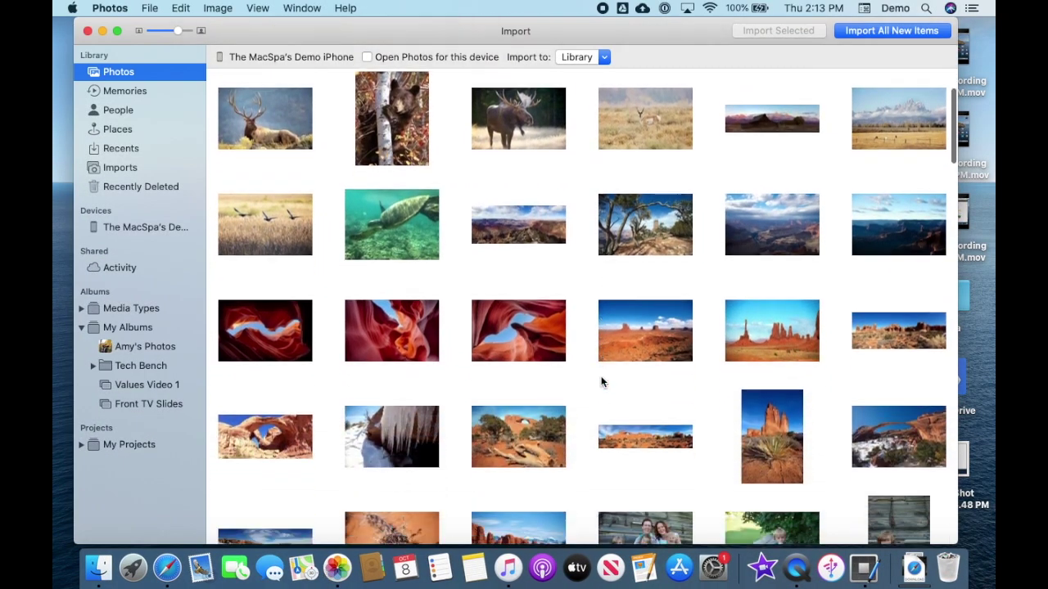
scroll(614, 343, "down", 15)
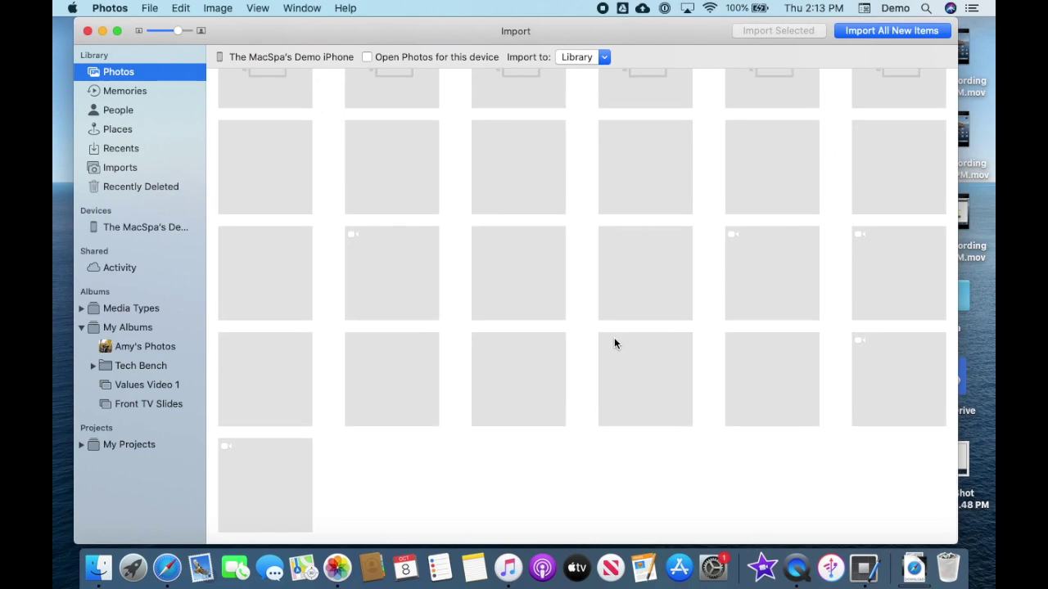
scroll(499, 208, "up", 20)
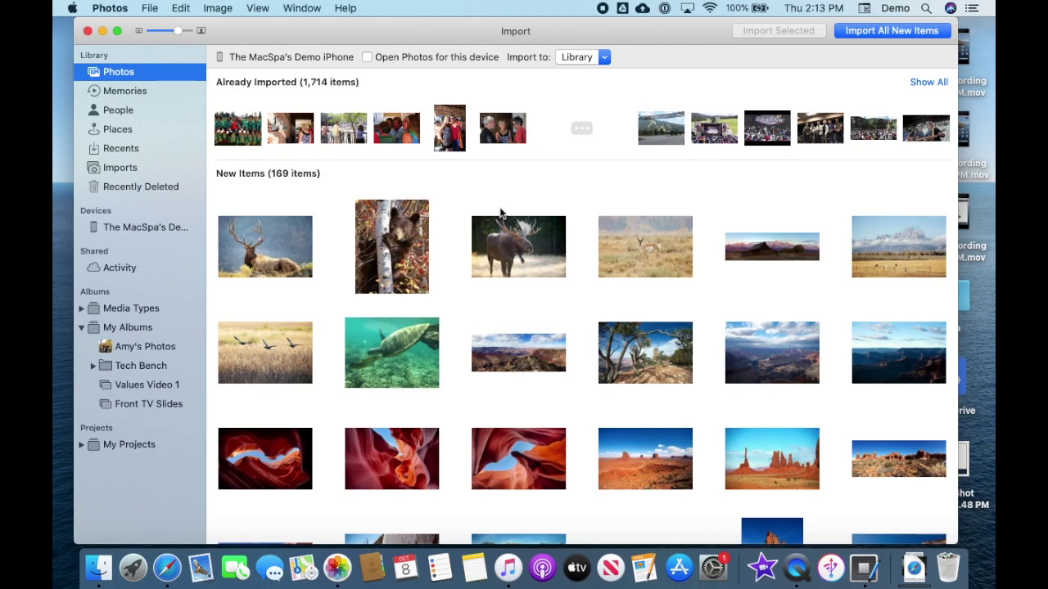
scroll(624, 342, "down", 15)
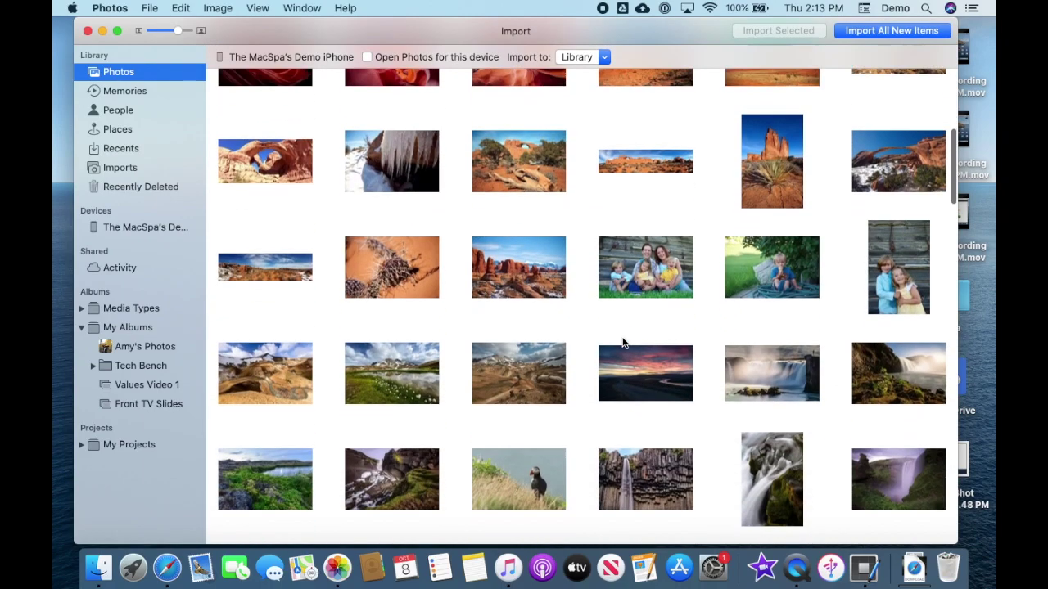
scroll(622, 342, "down", 20)
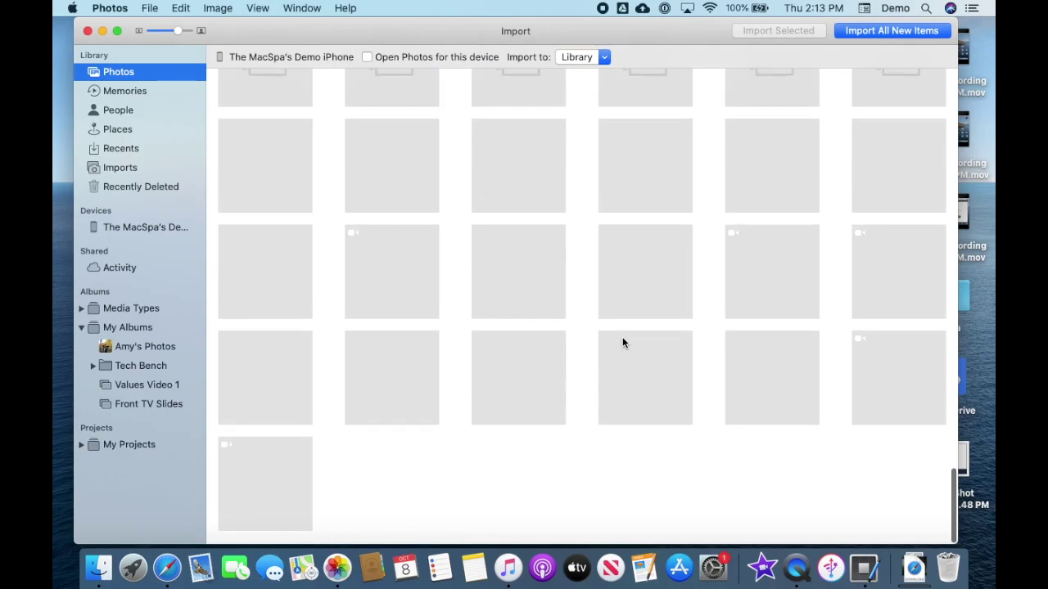
scroll(622, 342, "up", 20)
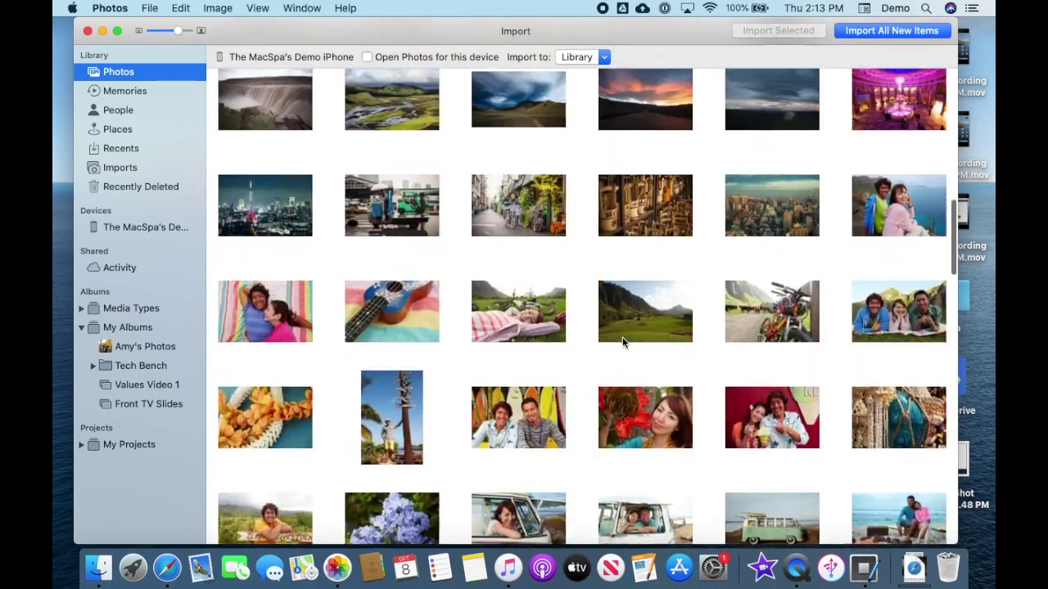
scroll(622, 343, "up", 2)
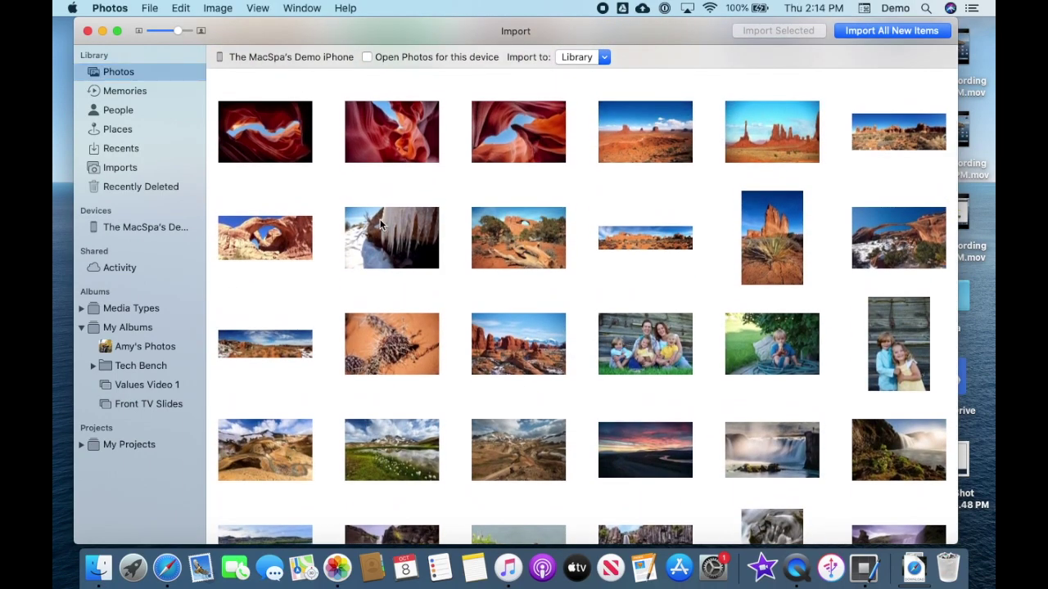
left_click(131, 75)
Select all 2,796 library items with Cmd+A, drag them out of the window, then deselect.
scroll(371, 144, "up", 2)
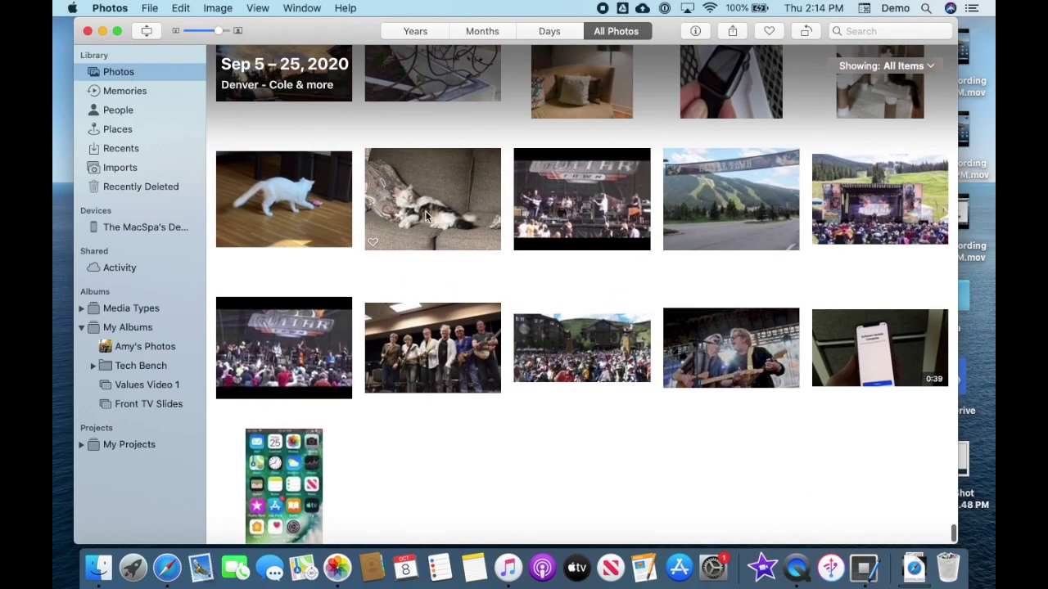
left_click(426, 216)
key("super+a")
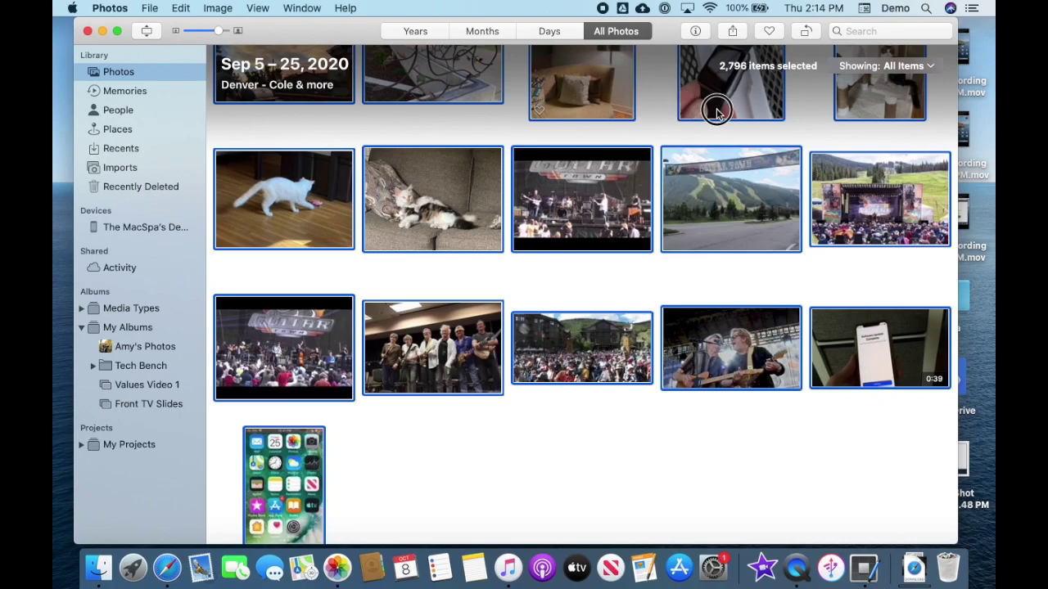
left_click_drag(847, 155, 841, 264)
left_click(575, 456)
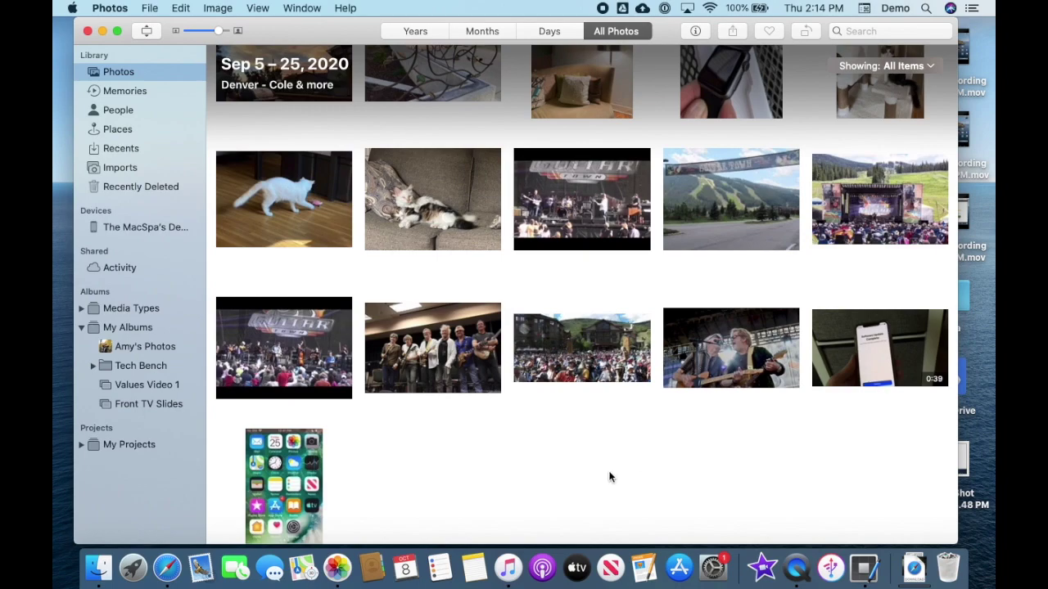